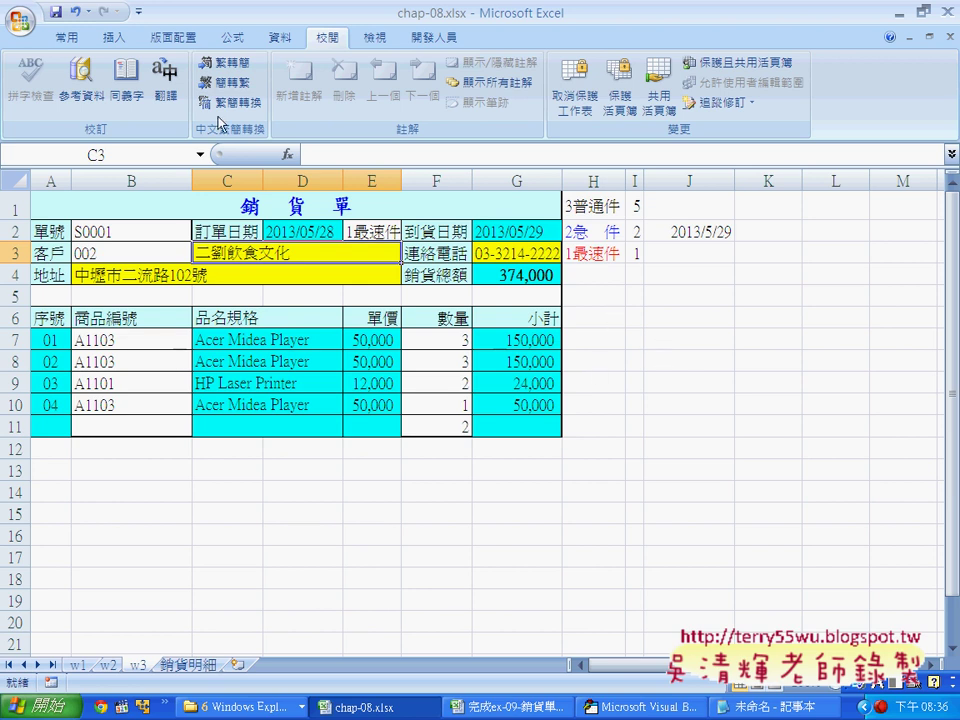
Switch to the 插入 (Insert) ribbon tab with the w3 sales order form in view.
click(110, 37)
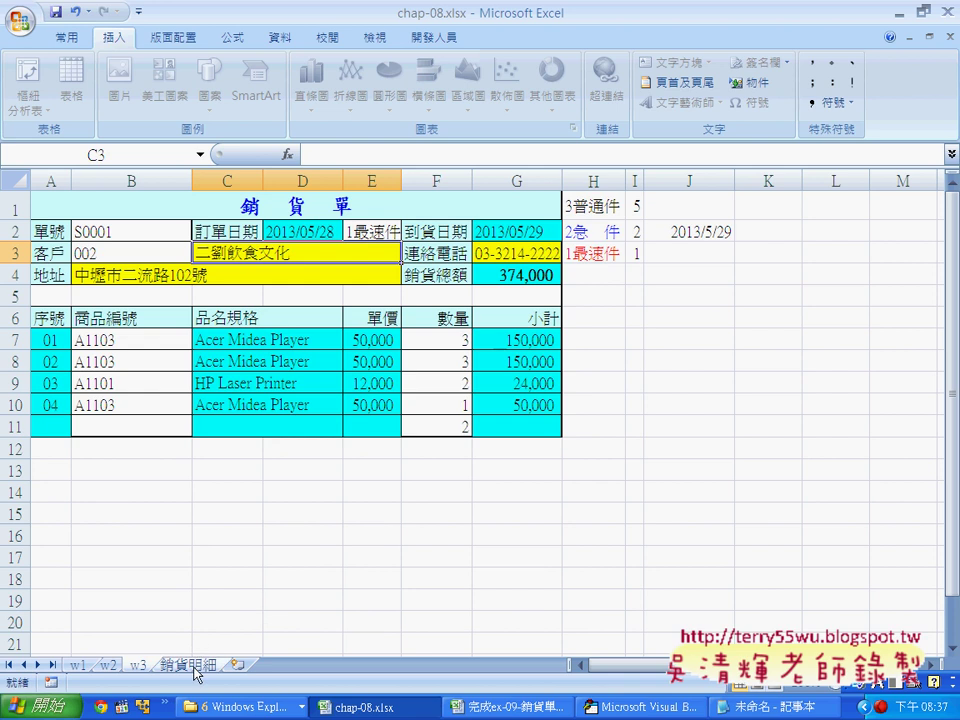
click(194, 673)
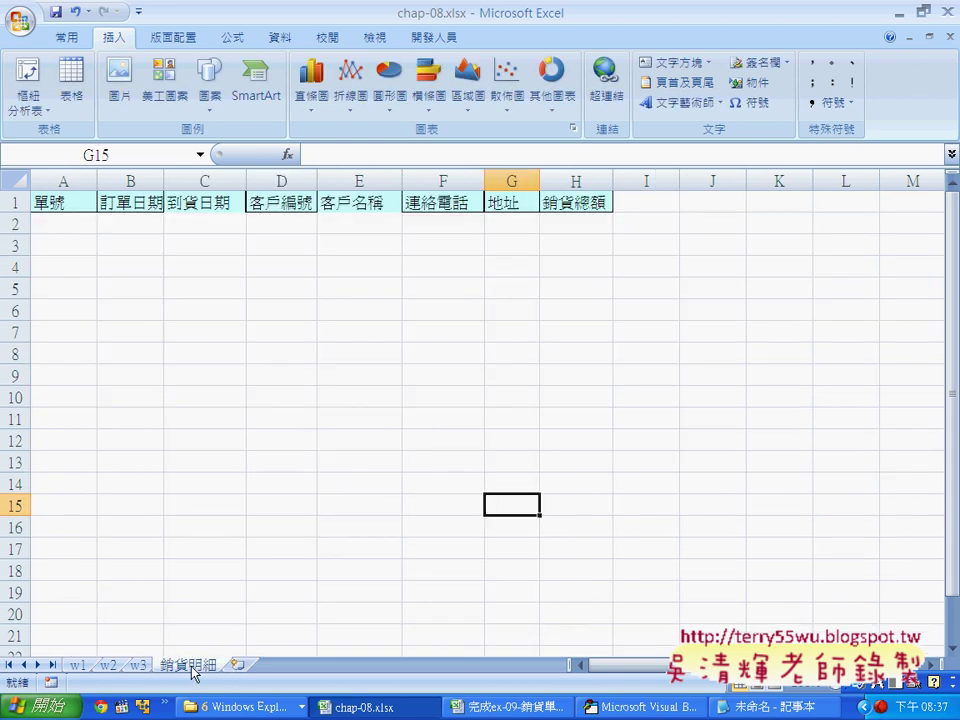
drag(83, 205, 557, 205)
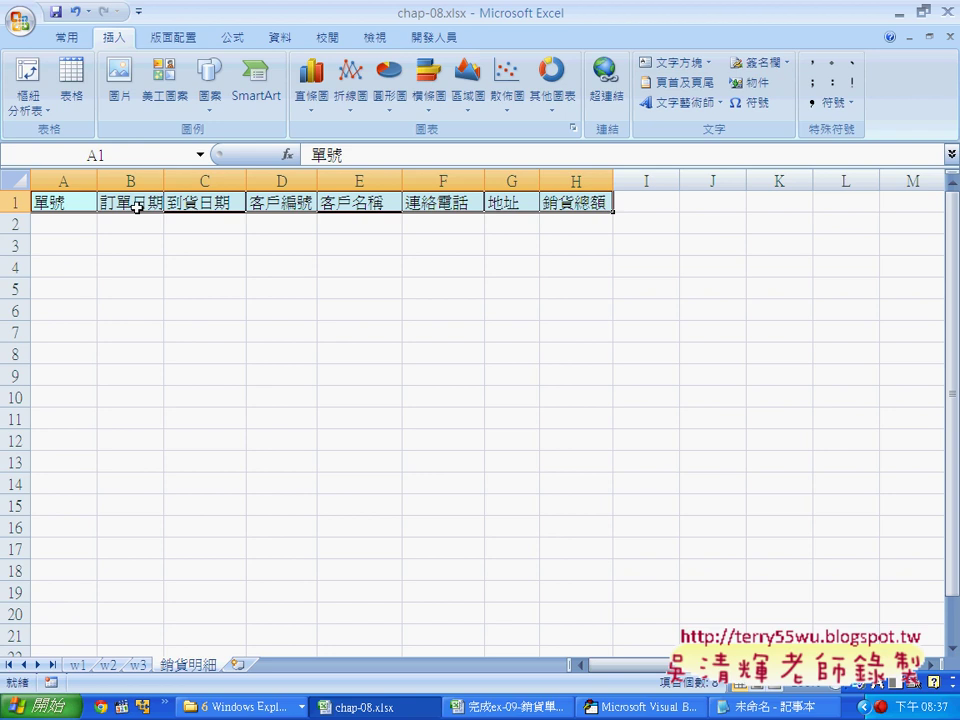
click(210, 207)
click(282, 205)
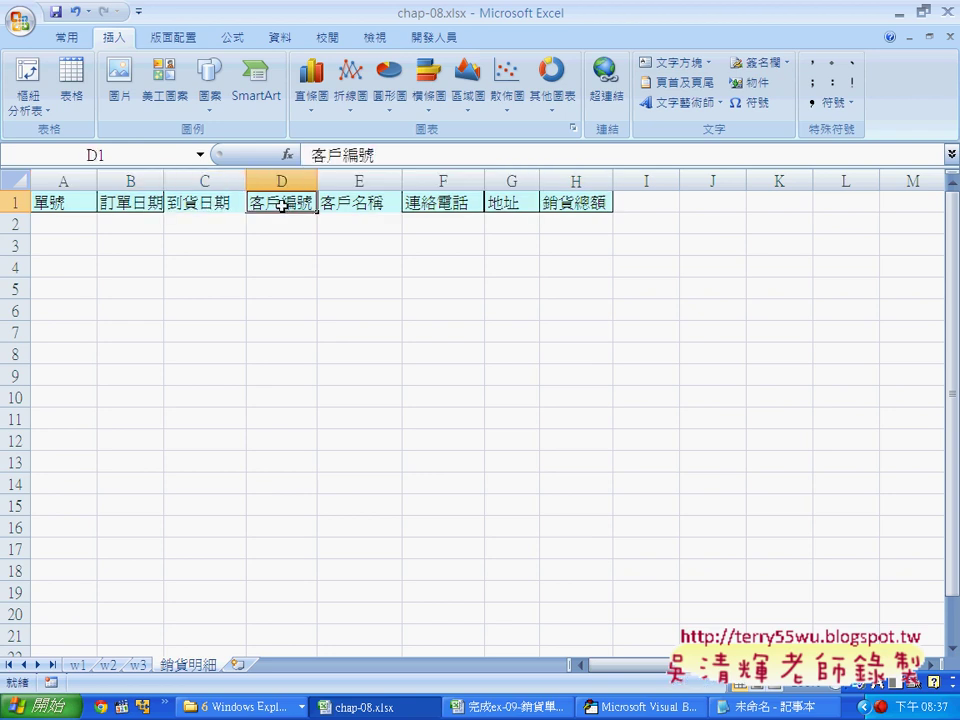
click(385, 206)
click(426, 203)
click(508, 203)
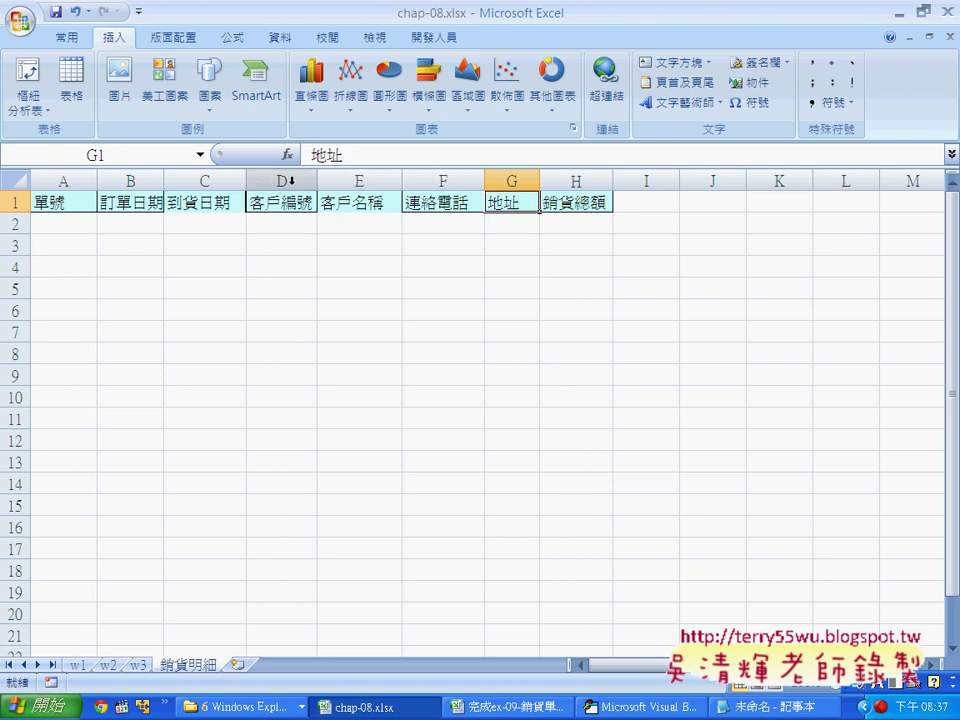
click(372, 181)
drag(372, 181, 489, 181)
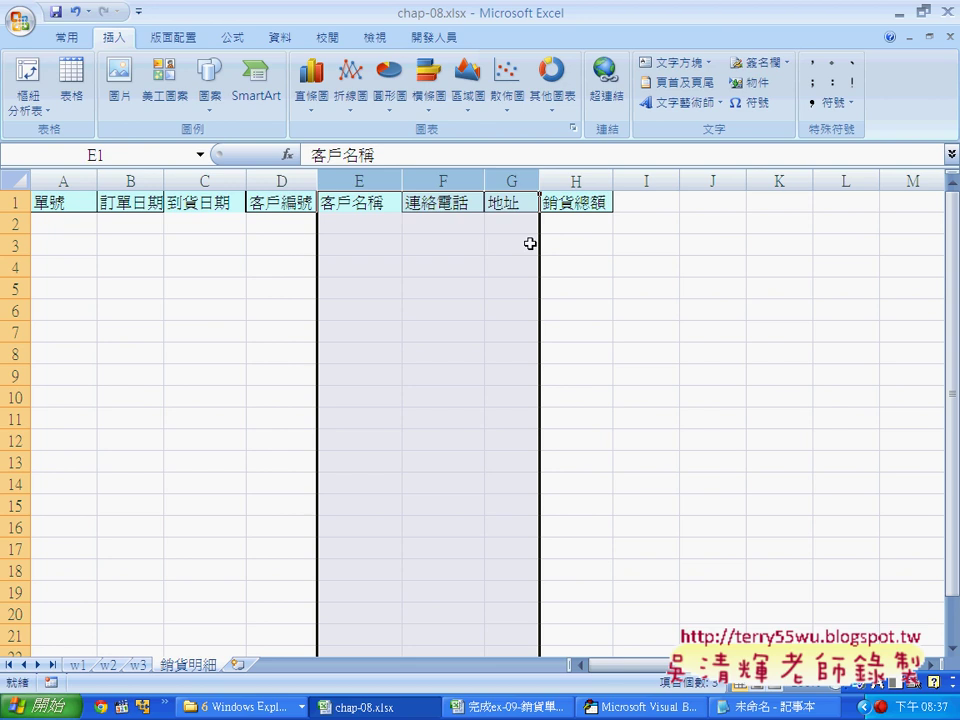
drag(585, 231, 73, 226)
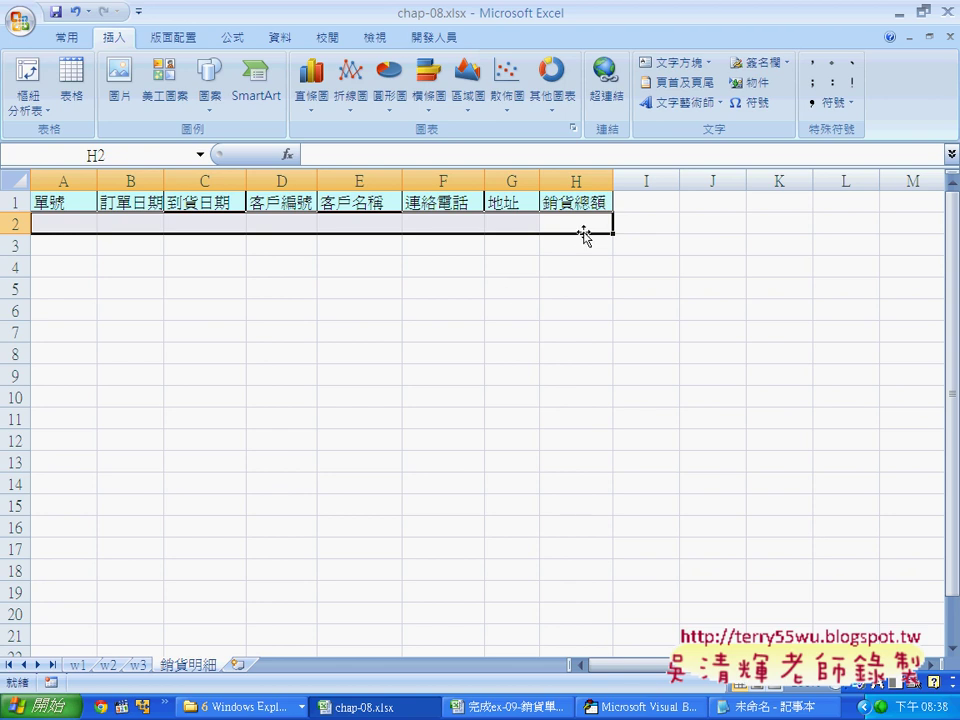
click(139, 665)
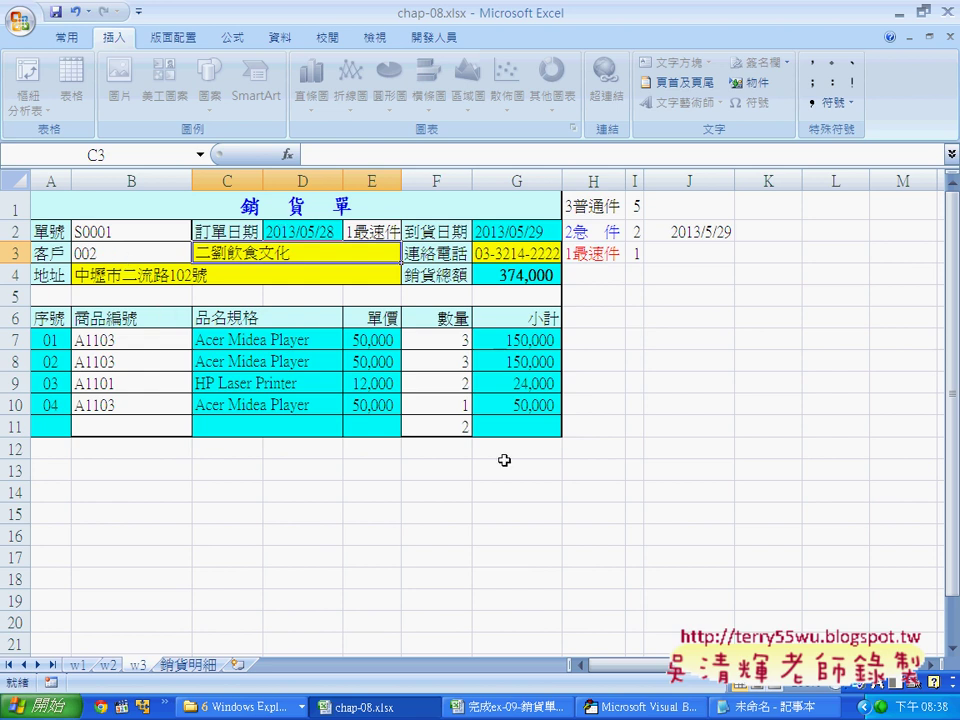
On 銷貨明細, check the row 2 cells A2, B2, C2, D2, F2 and H2.
click(196, 670)
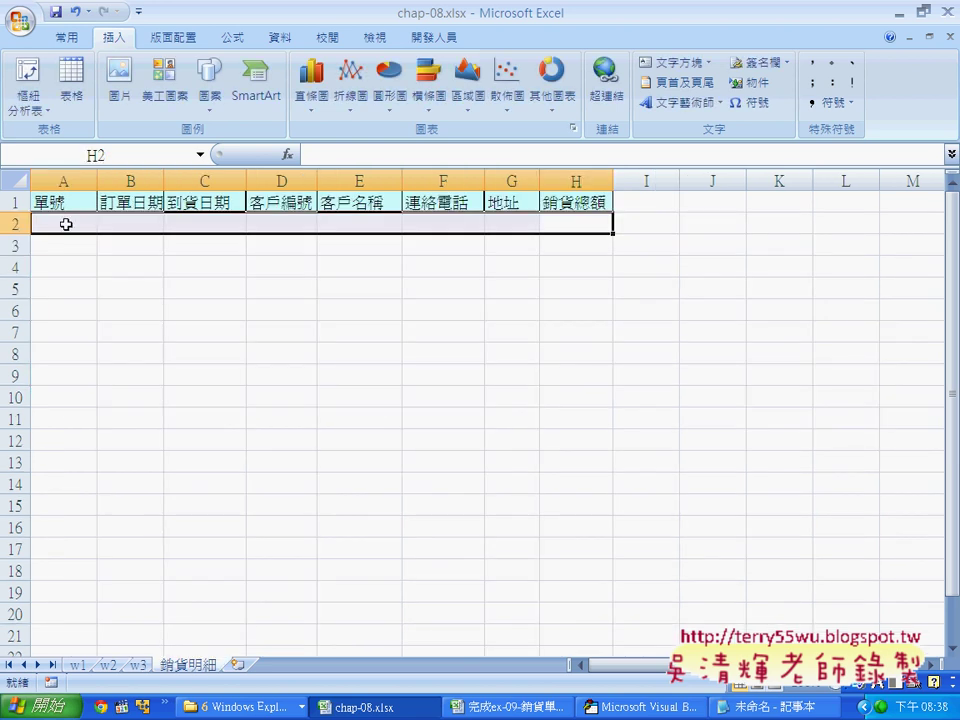
click(66, 223)
click(147, 226)
click(204, 224)
click(284, 225)
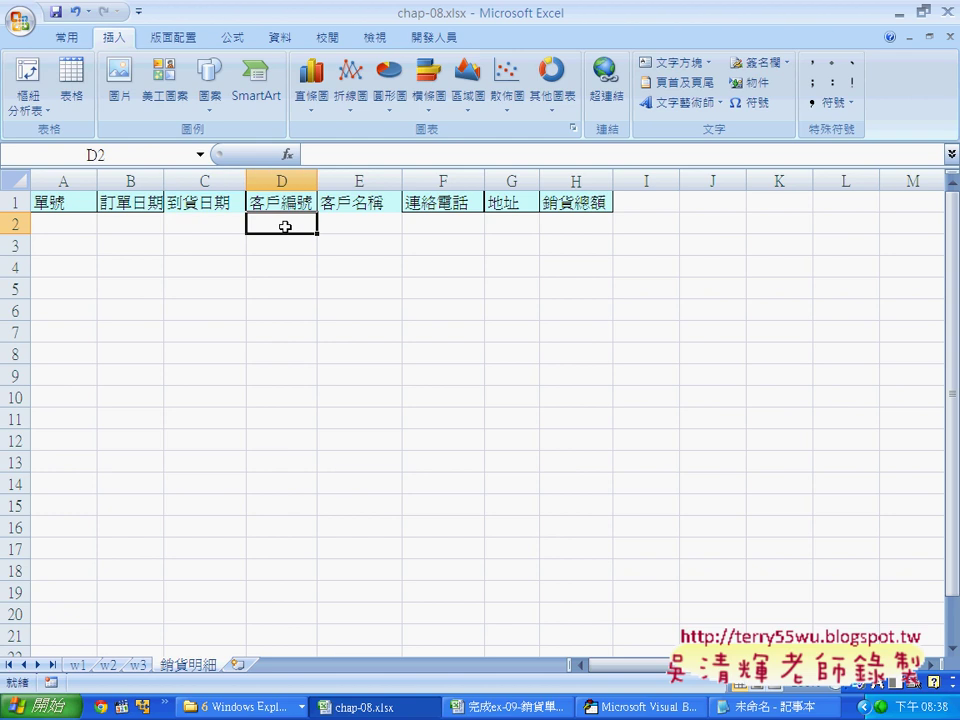
click(443, 228)
click(576, 228)
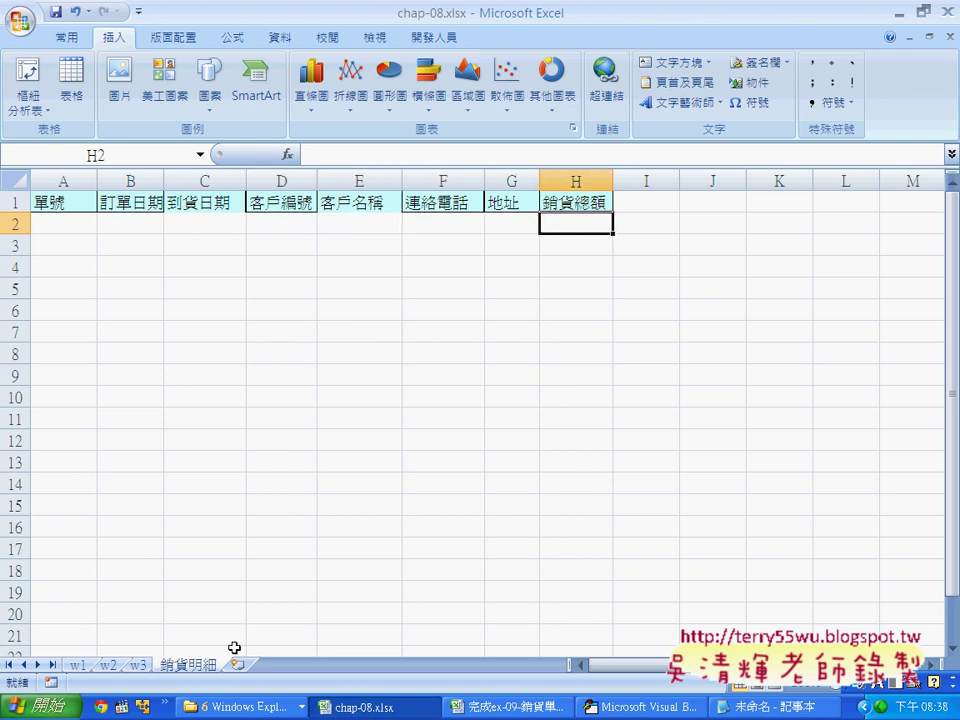
On w3, check order number B2, customer code B3, products B7:B11 and quantities F7:F11, then return to 銷貨明細.
click(136, 665)
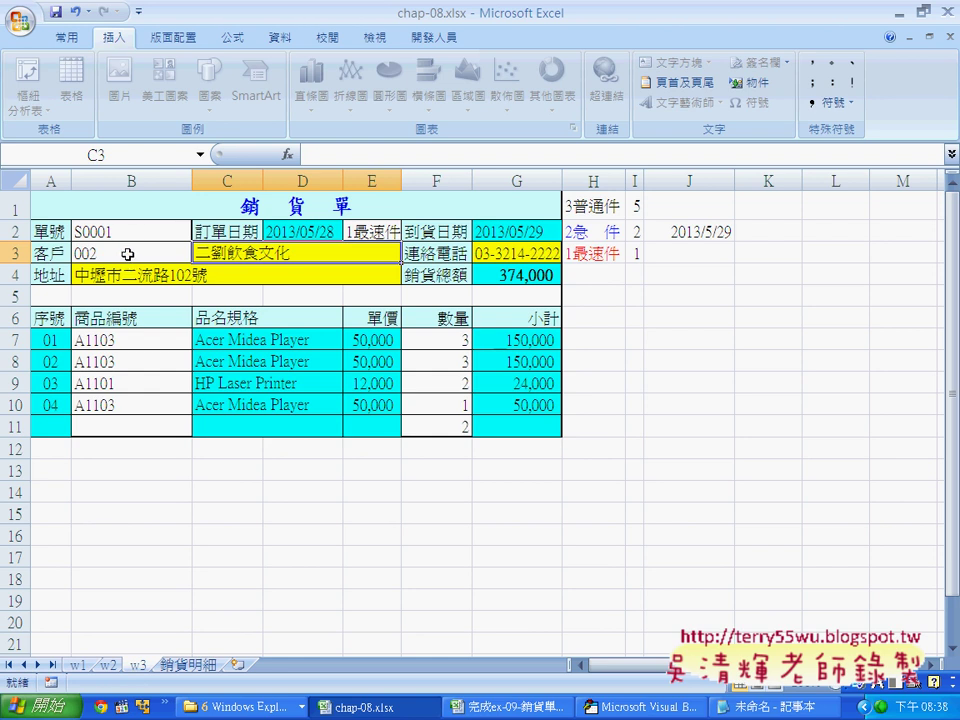
click(127, 254)
click(88, 231)
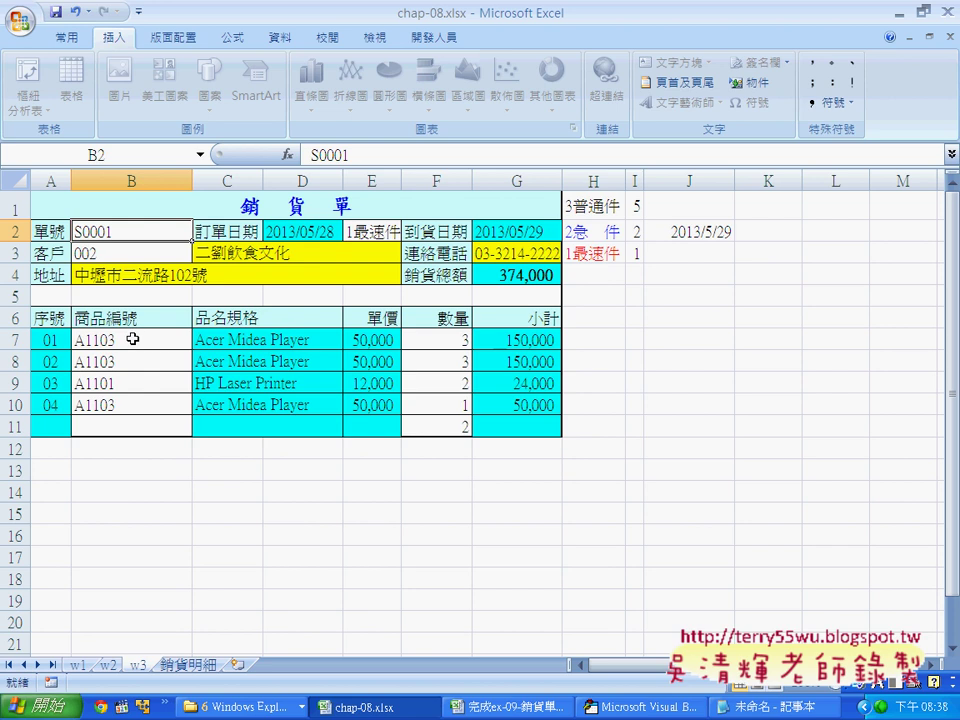
drag(132, 339, 135, 420)
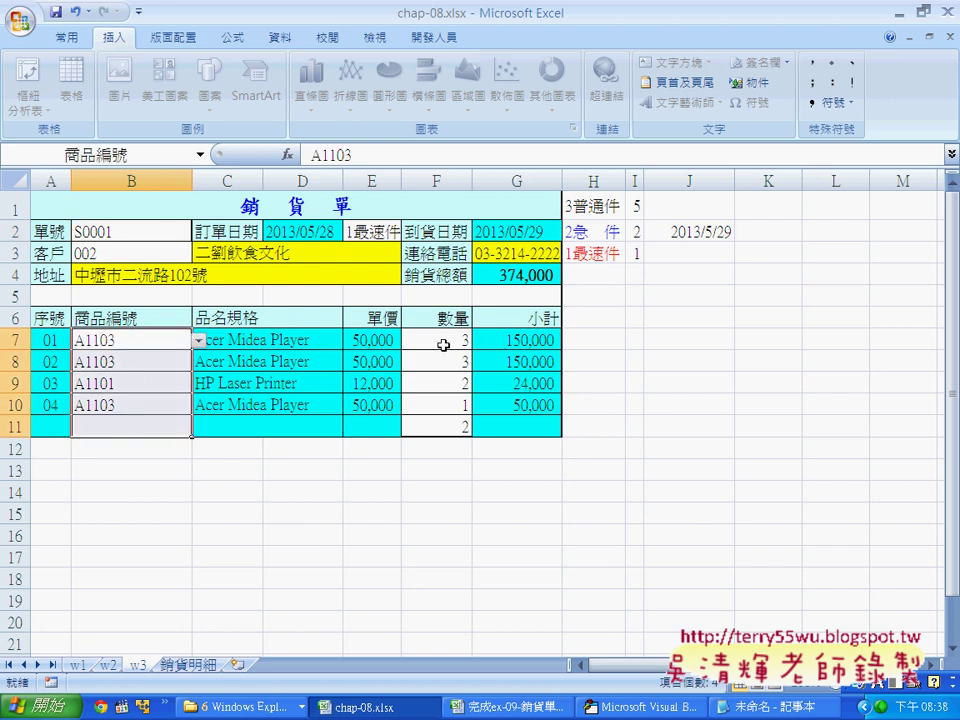
drag(443, 345, 437, 426)
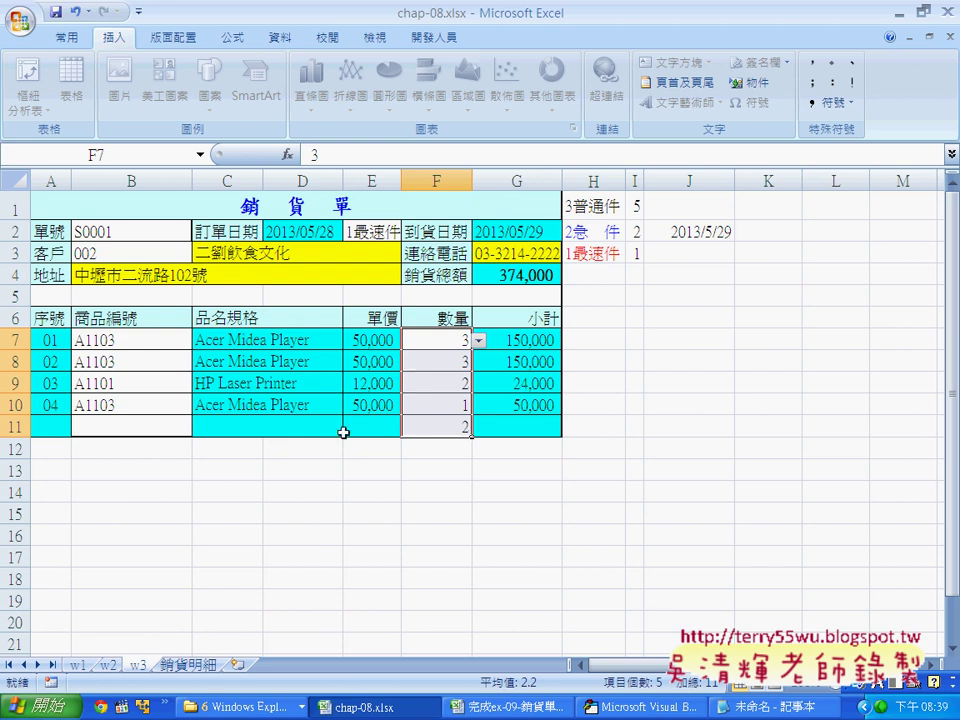
click(200, 670)
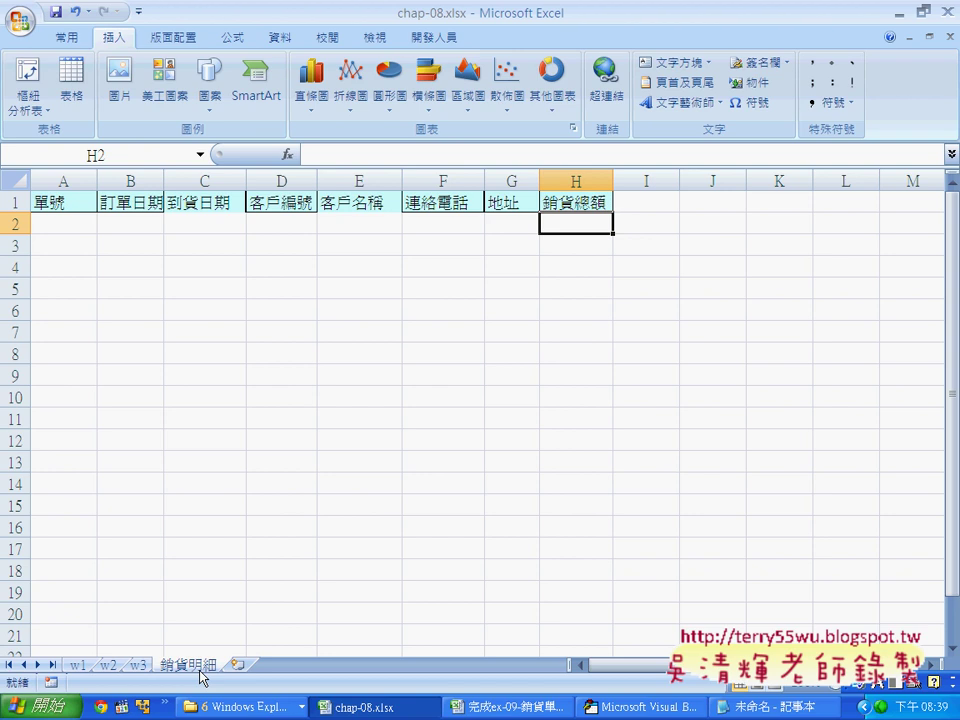
Select A1:G2 on 銷貨明細 and show the 開發人員 (Developer) tab.
mouse_move(70, 205)
mouse_down()
mouse_move(489, 215)
mouse_move(571, 204)
mouse_up()
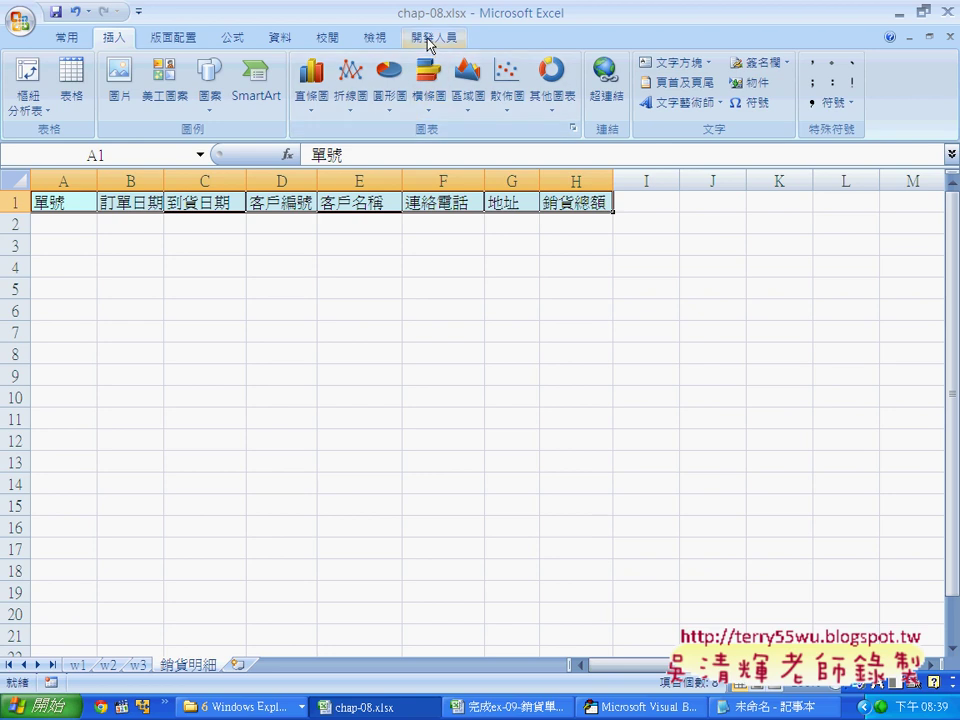
click(428, 44)
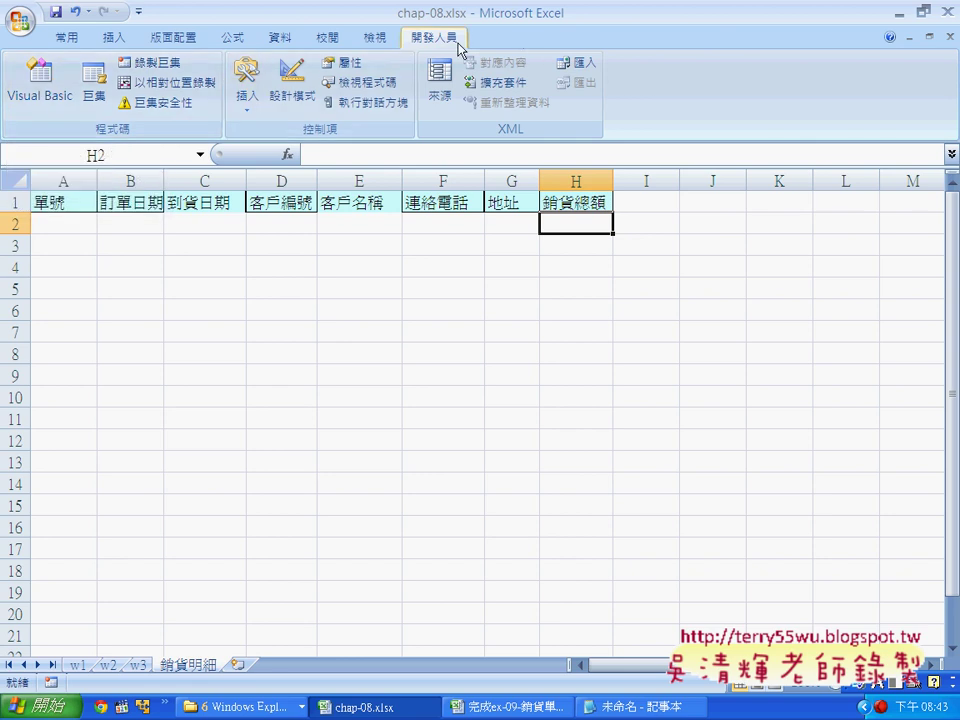
Open Visual Basic, widen the project panel, refresh the chap-08 tree, and close Module2's window.
click(47, 96)
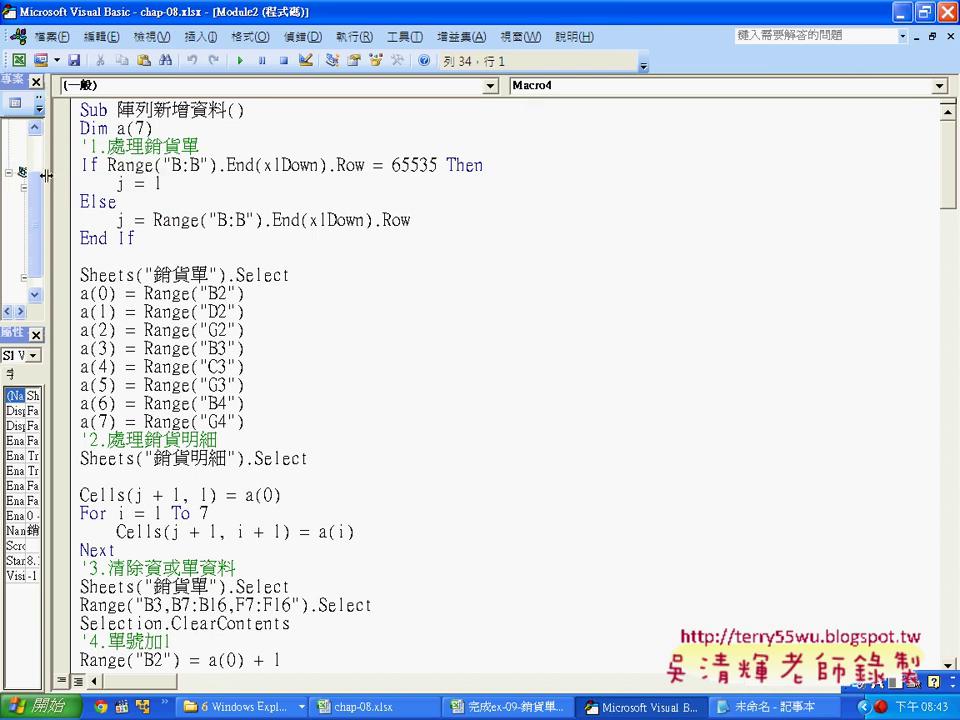
drag(46, 140, 270, 180)
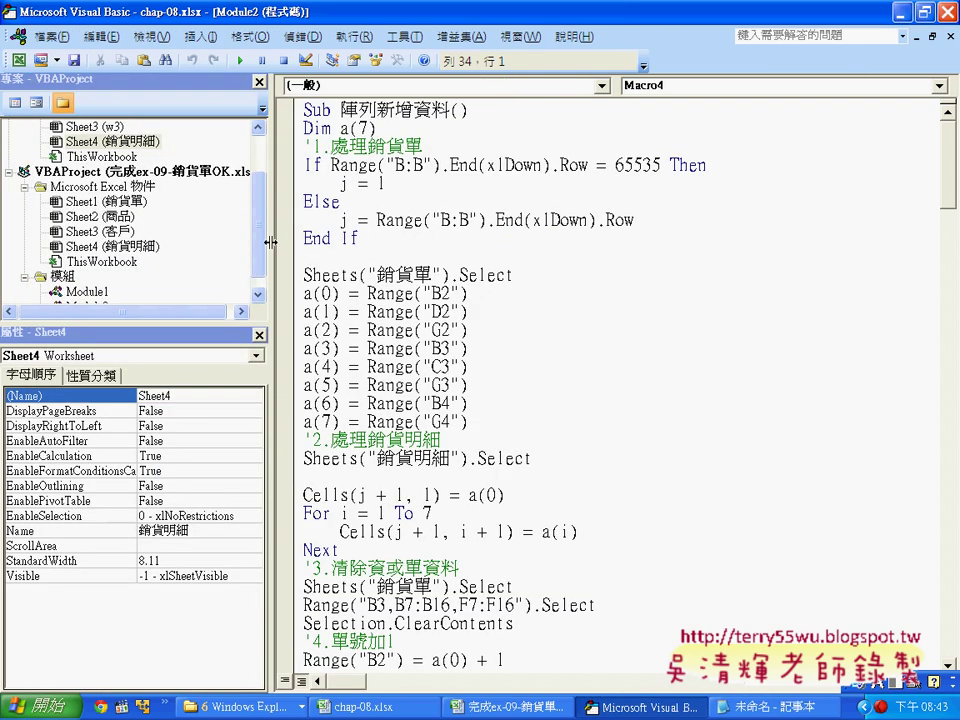
scroll(265, 213, up, 2)
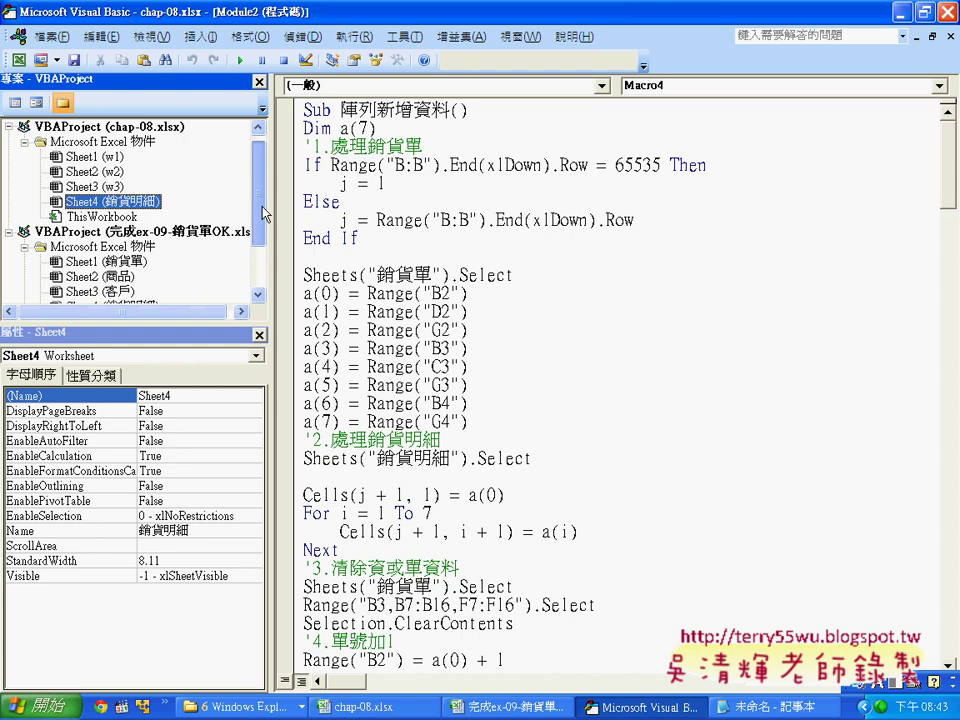
click(9, 127)
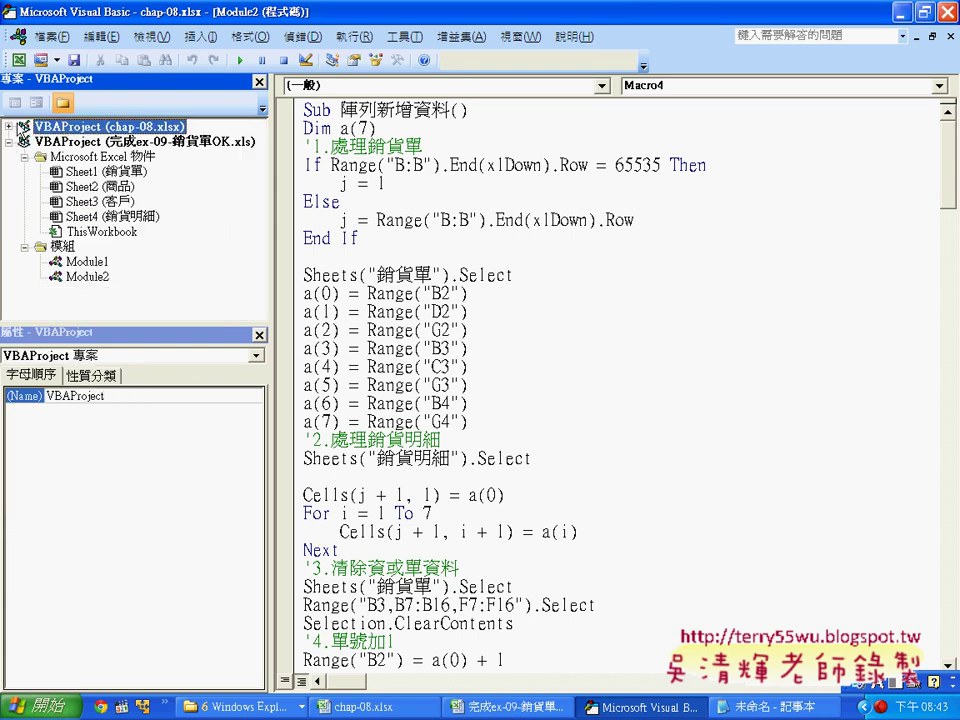
click(9, 127)
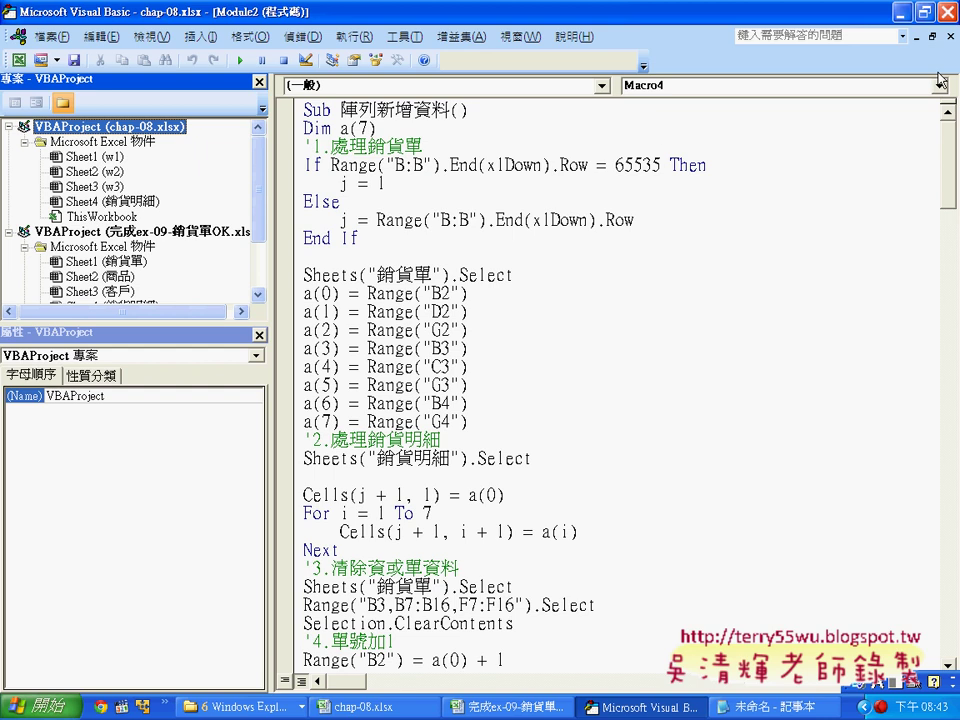
click(950, 36)
Close Module1's window, collapse the 完成ex-09-銷貨單OK.xls project, and select VBAProject (chap-08.xlsx).
click(950, 37)
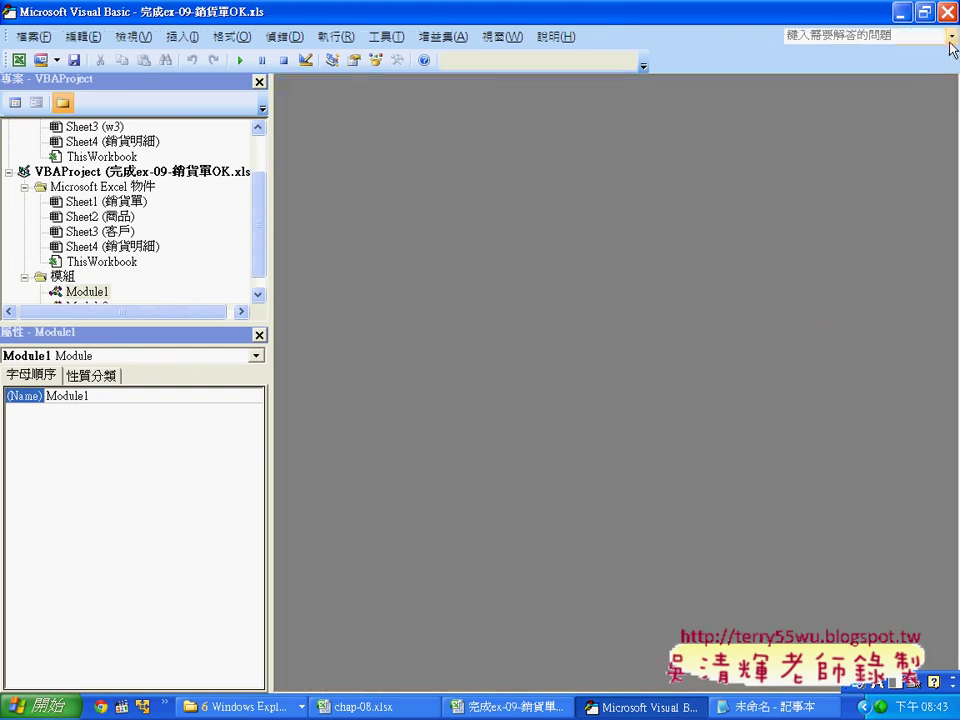
drag(258, 232, 257, 176)
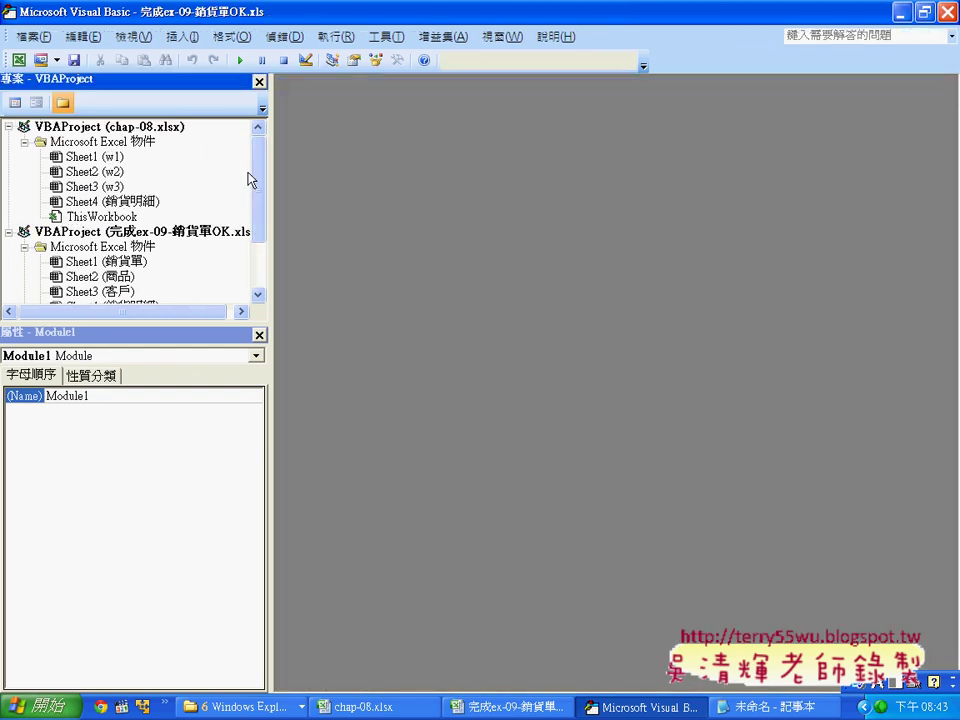
click(8, 232)
click(121, 127)
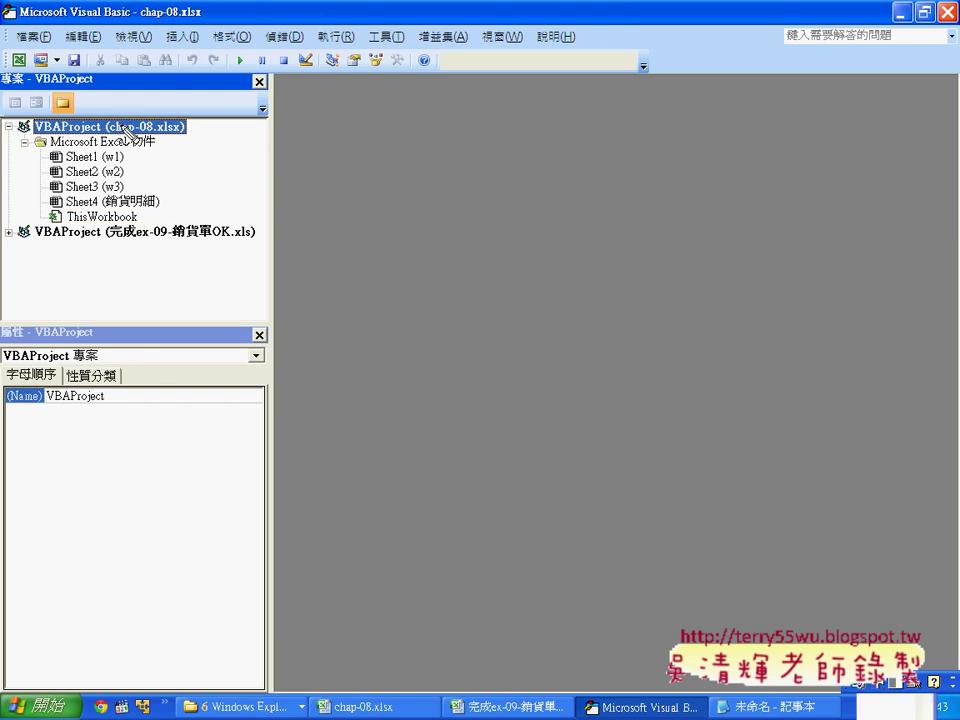
mouse_move(185, 137)
mouse_down()
mouse_move(18, 126)
mouse_move(195, 130)
mouse_up()
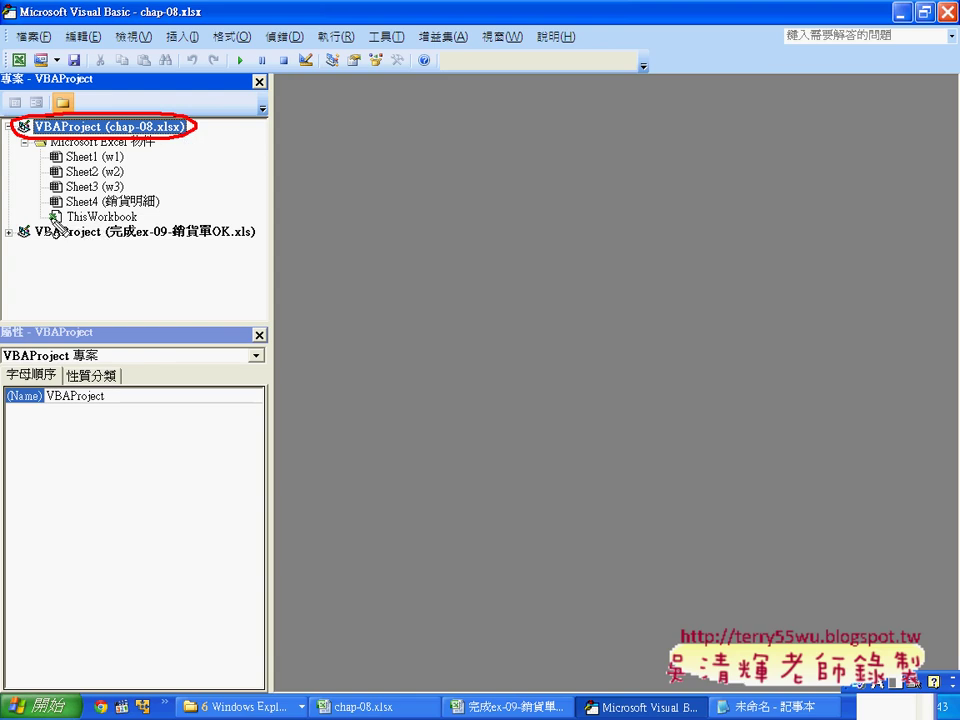